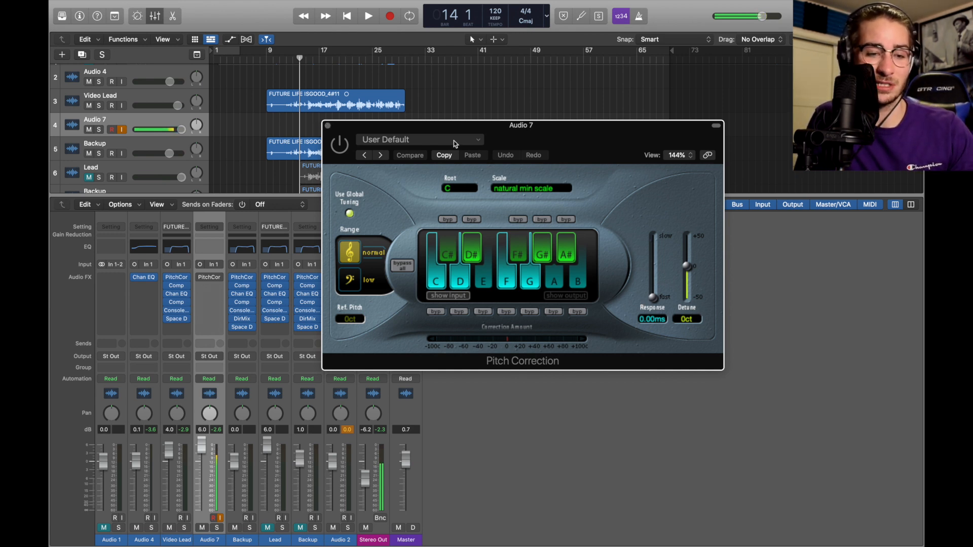
Step: Insert a mono Compressor below Pitch Correction on Audio 7 and review its ratio and attack settings
left_click(328, 126)
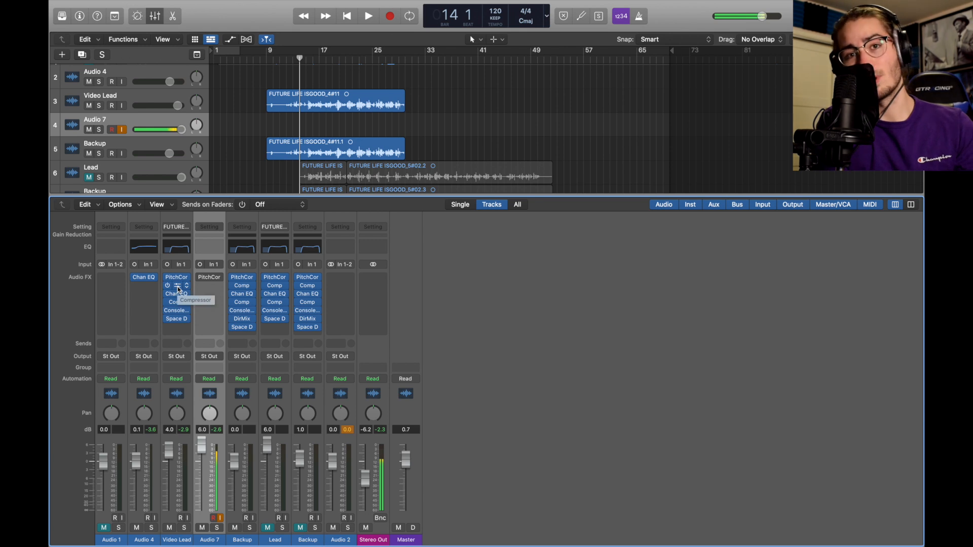
left_click(211, 290)
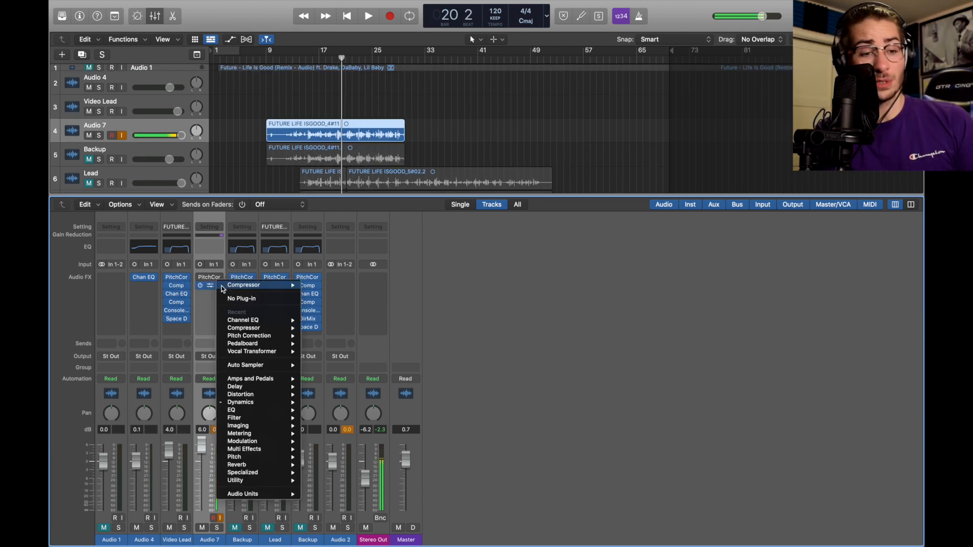
mouse_move(256, 403)
mouse_move(364, 415)
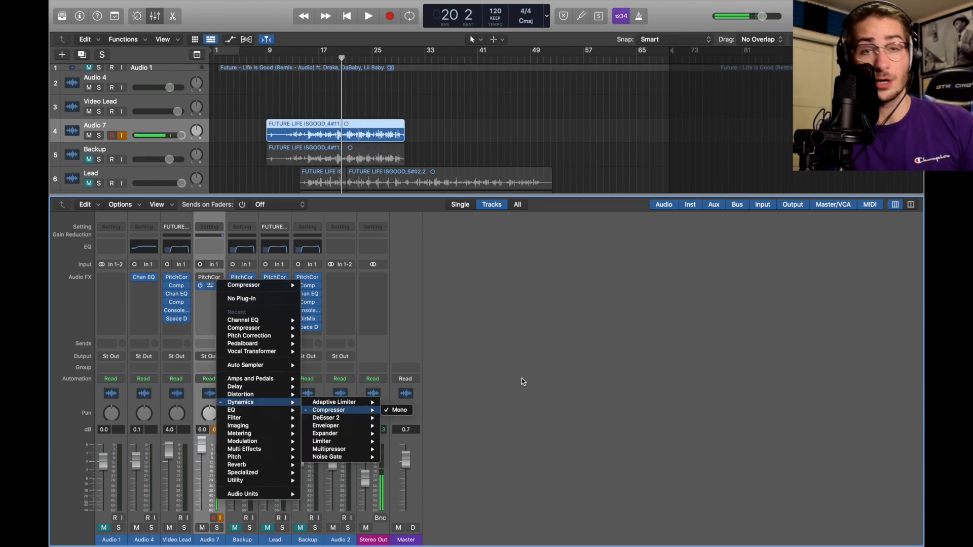
left_click(399, 410)
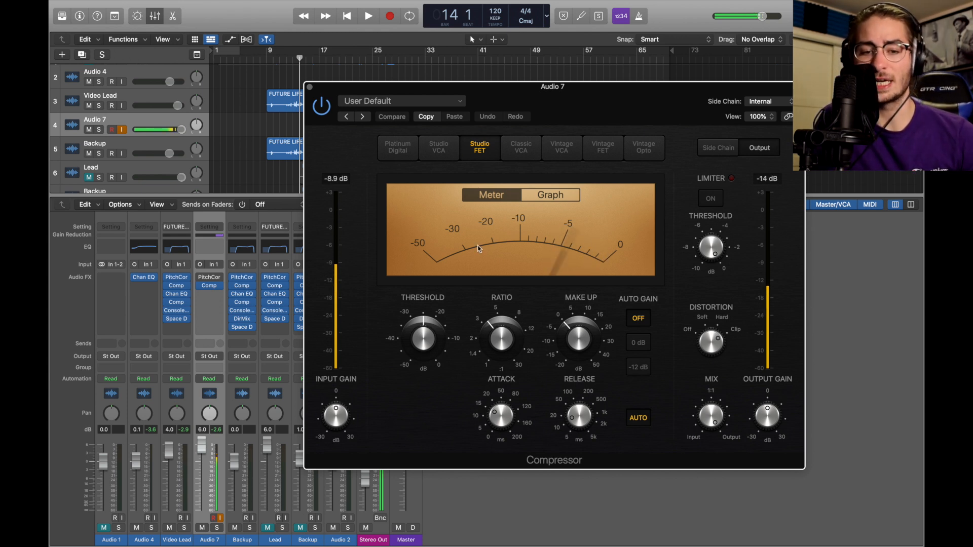
mouse_move(509, 341)
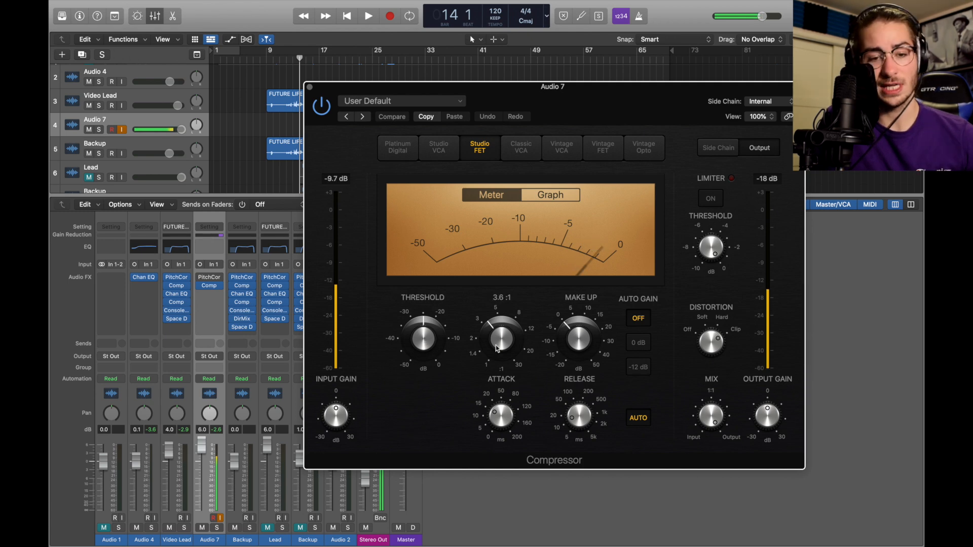
mouse_move(504, 429)
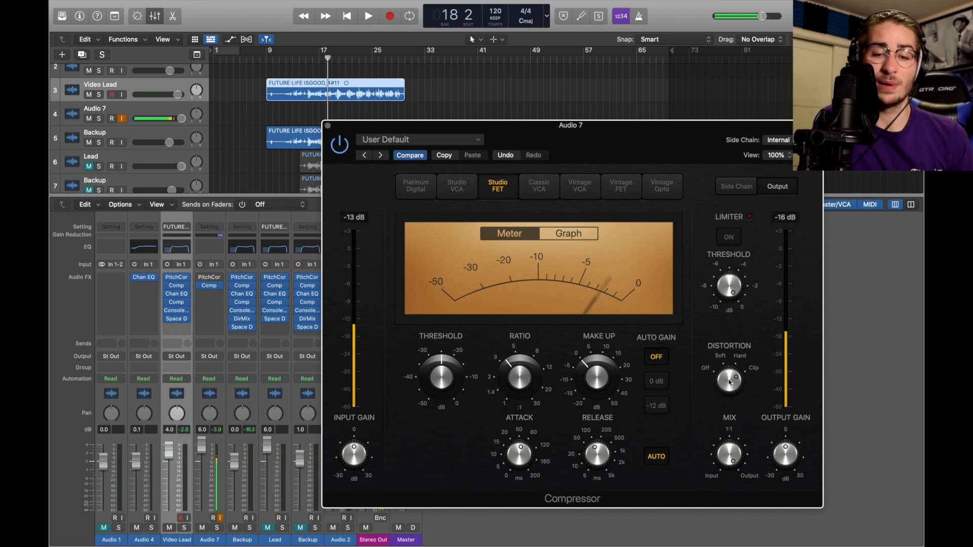
left_click(328, 126)
Step: Move the FUTURE LIFE ISGOOD_4#11 region from the Video Lead track down to the Audio 7 track
mouse_move(200, 279)
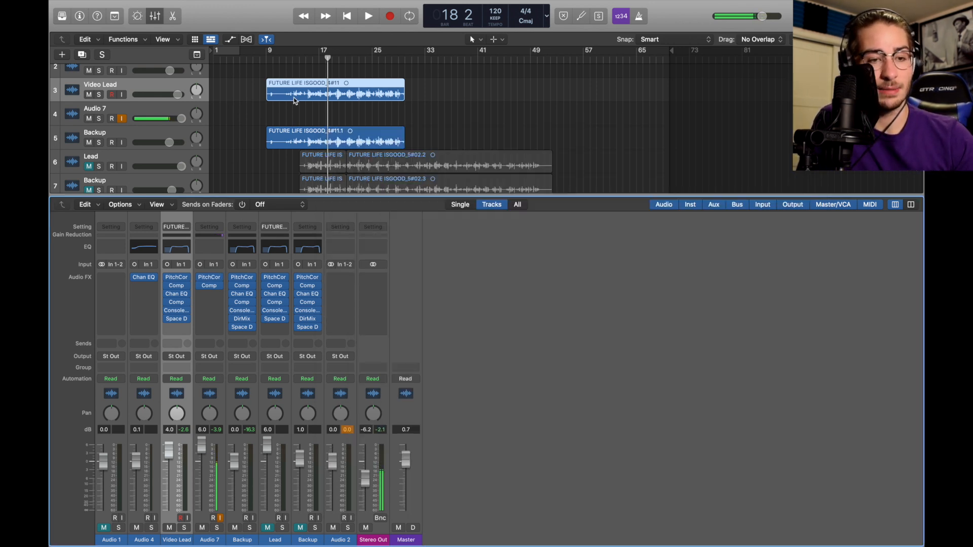
left_click_drag(330, 90, 329, 91)
left_click_drag(330, 90, 329, 109)
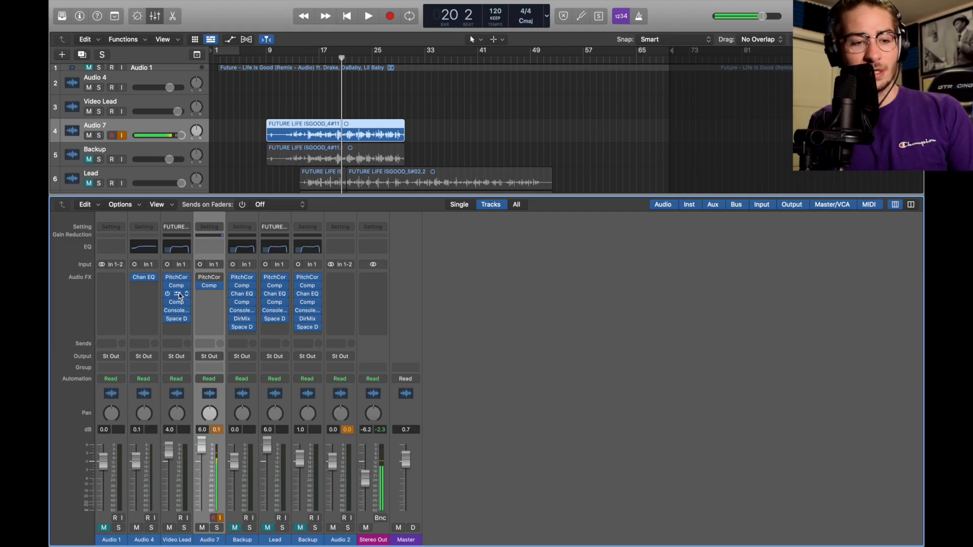
Step: Insert a stereo Channel EQ after the compressor on Audio 7 and open its settings
left_click(215, 294)
mouse_move(258, 418)
mouse_move(325, 421)
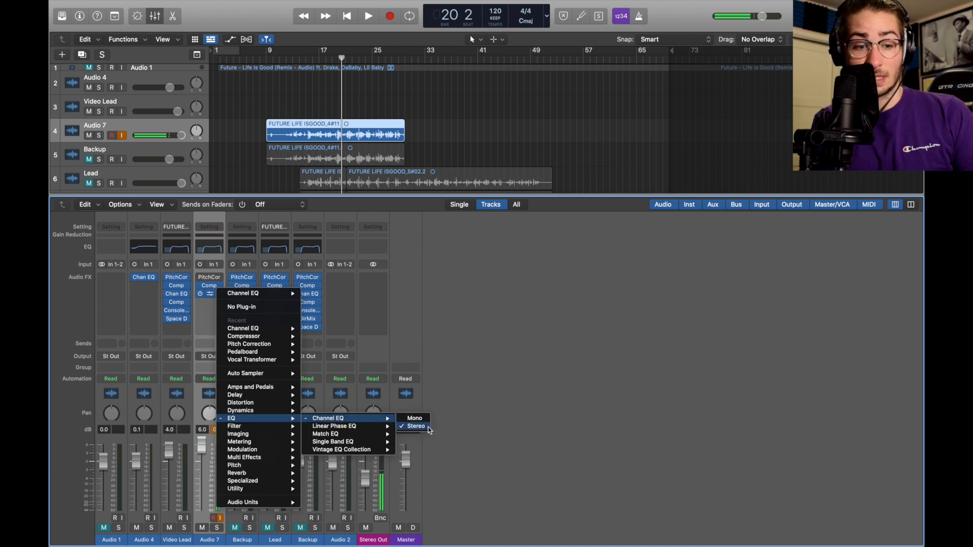
left_click(426, 427)
left_click(211, 296)
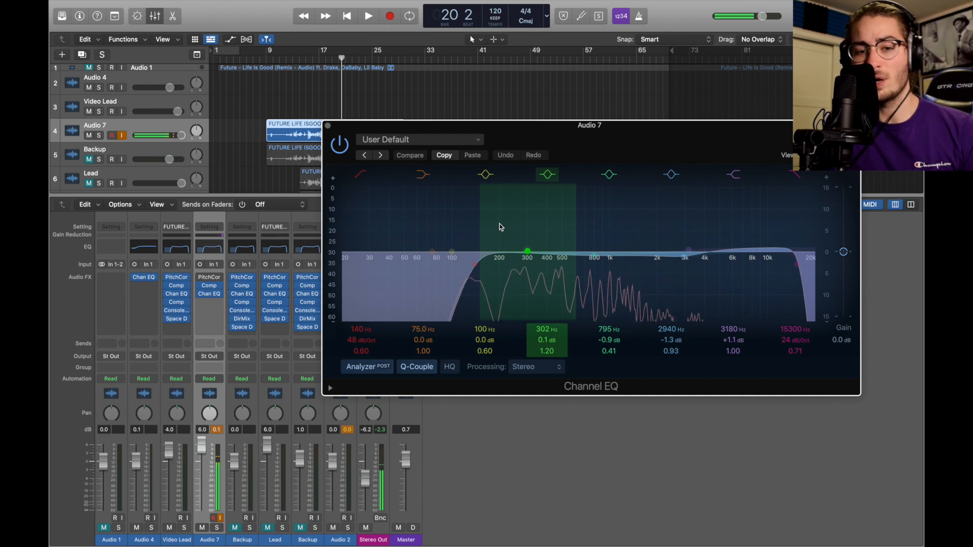
left_click_drag(616, 134, 468, 169)
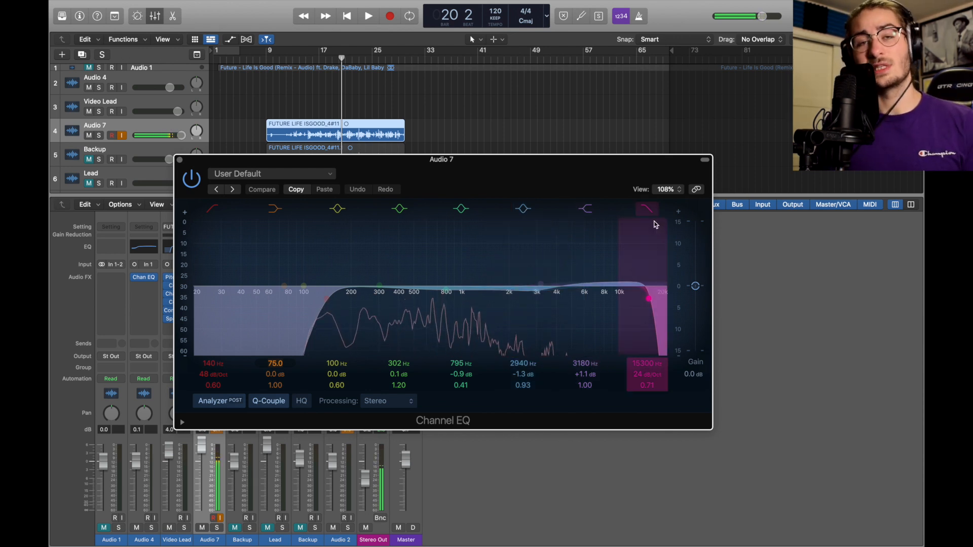
Step: Lower the high-cut band's frequency in Audio 7's Channel EQ and toggle playback
left_click(649, 301)
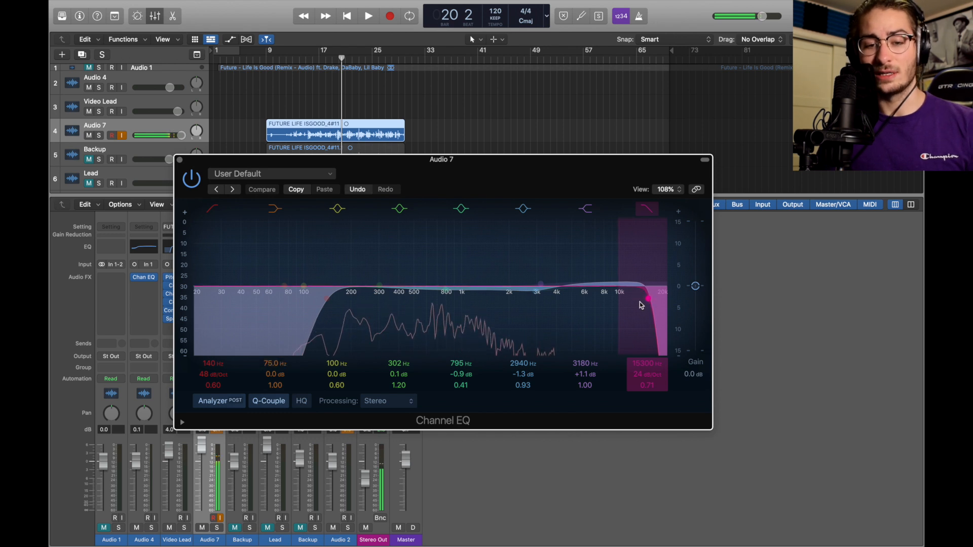
left_click_drag(618, 299, 599, 298)
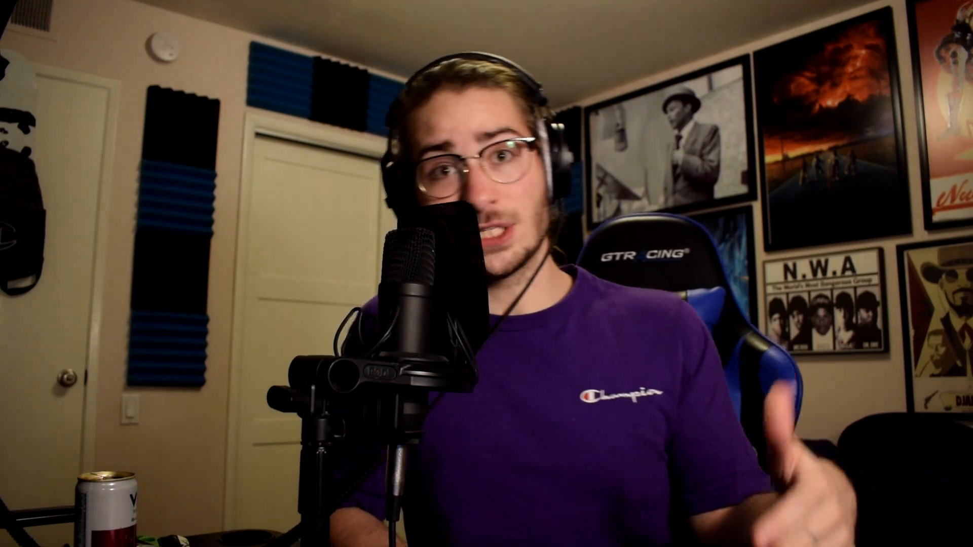
key("space")
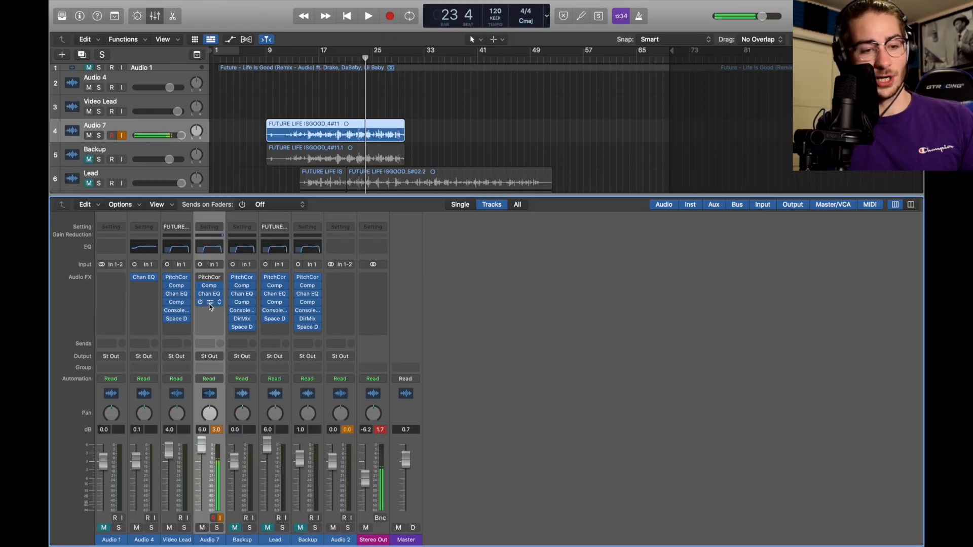
Step: Insert a second Compressor after the Channel EQ on Audio 7 and review its threshold, attack and release settings
left_click(212, 303)
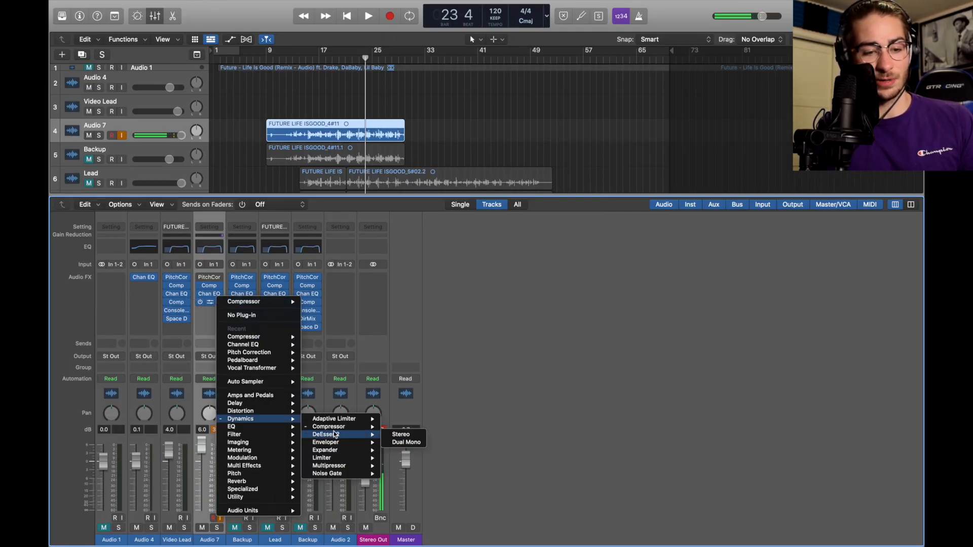
left_click(476, 412)
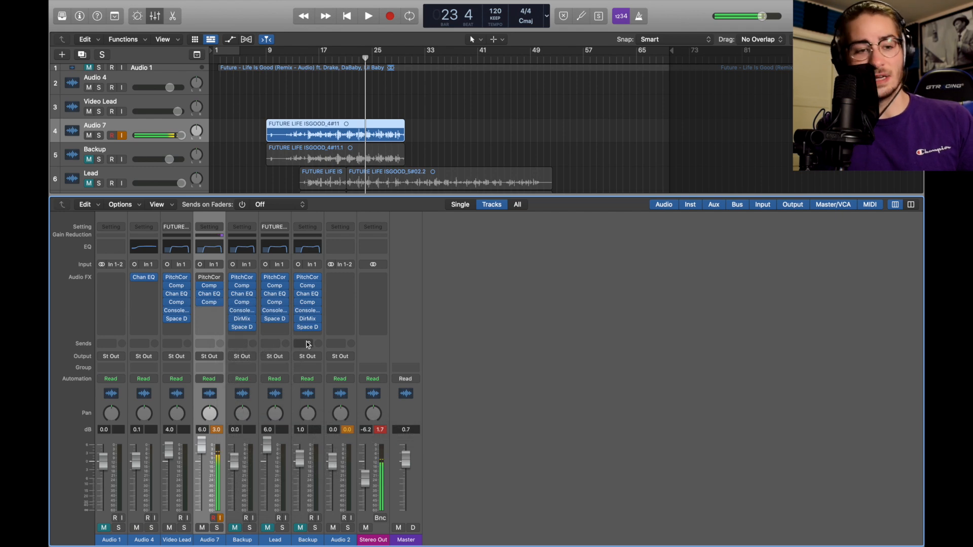
left_click(213, 306)
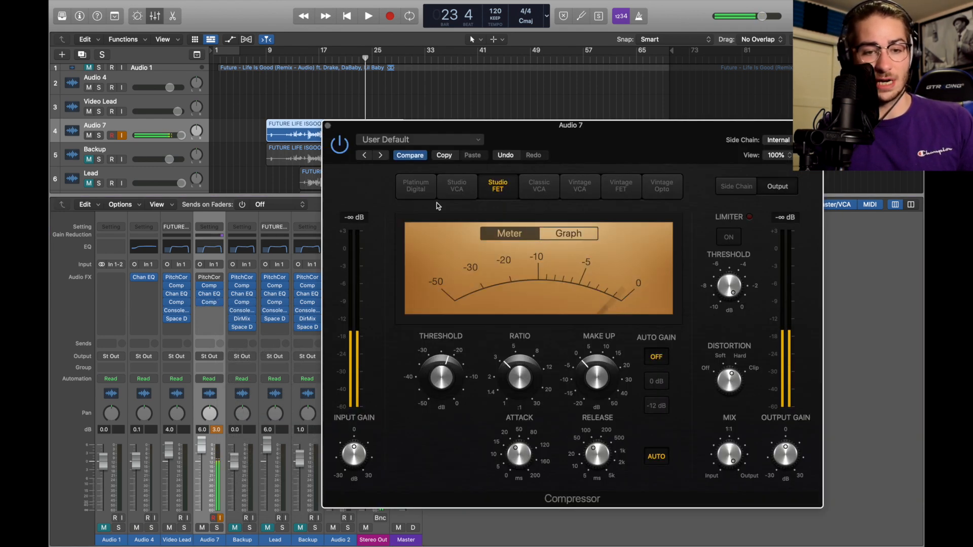
left_click(273, 94)
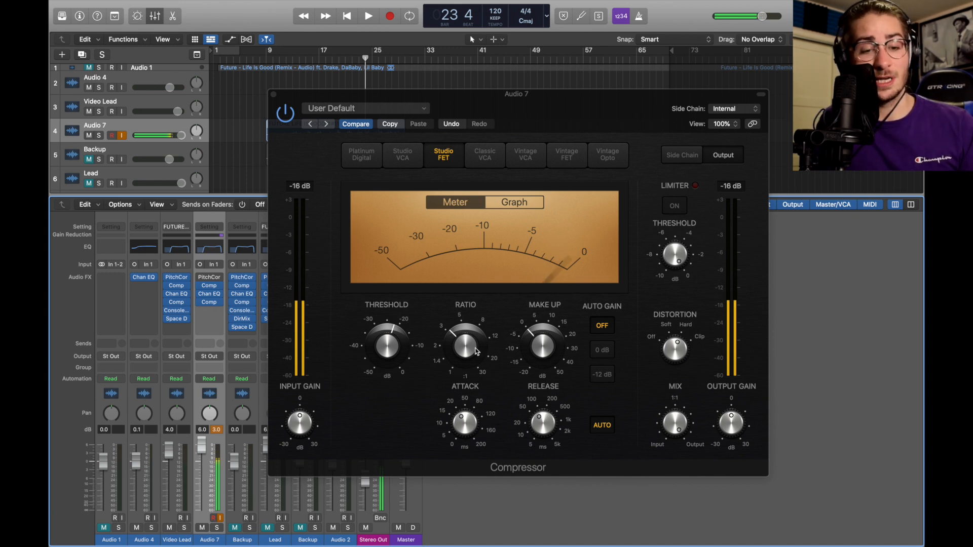
mouse_move(397, 361)
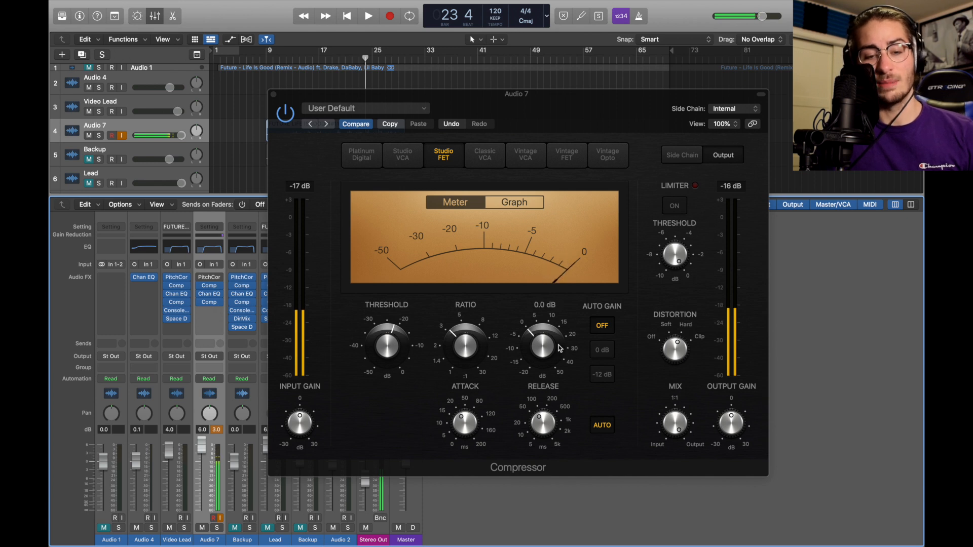
mouse_move(473, 415)
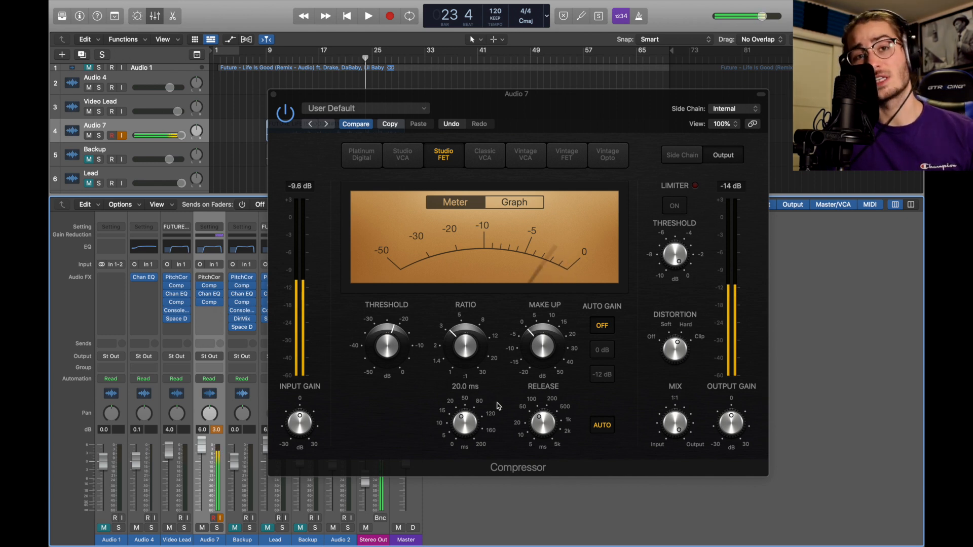
mouse_move(540, 427)
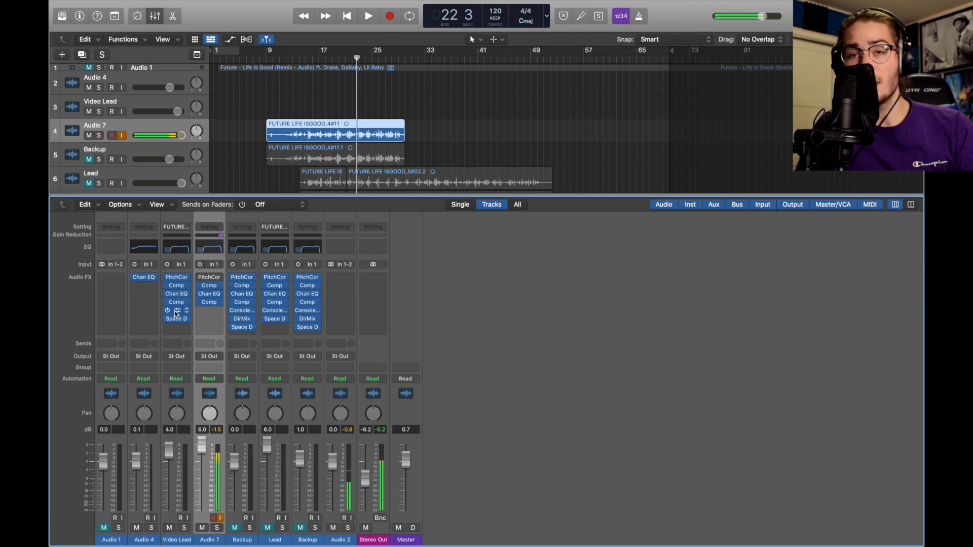
Step: Copy the Vintage Console EQ from Video Lead into Audio 7's slot below the second compressor and look up its plug-in category
left_click_drag(175, 314, 208, 316)
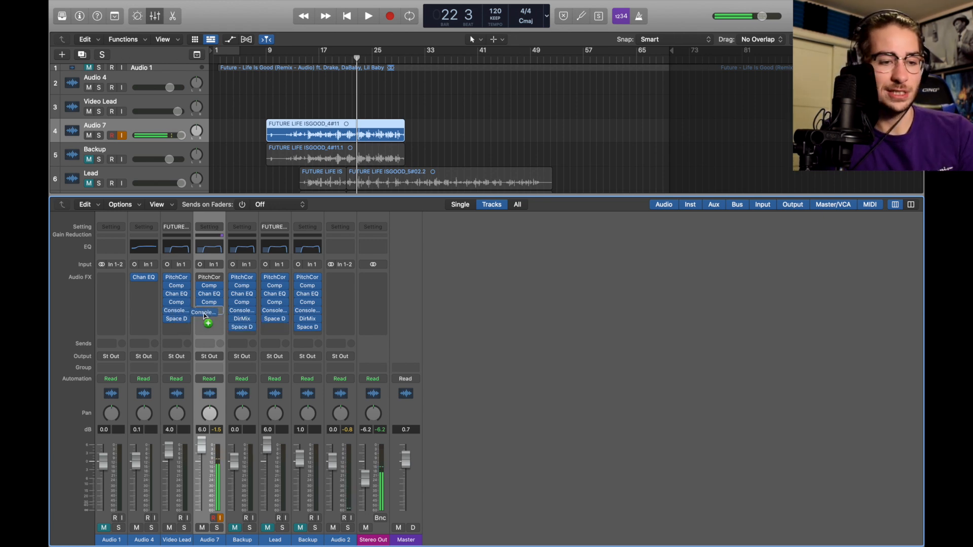
left_click(218, 311)
mouse_move(233, 435)
mouse_move(324, 458)
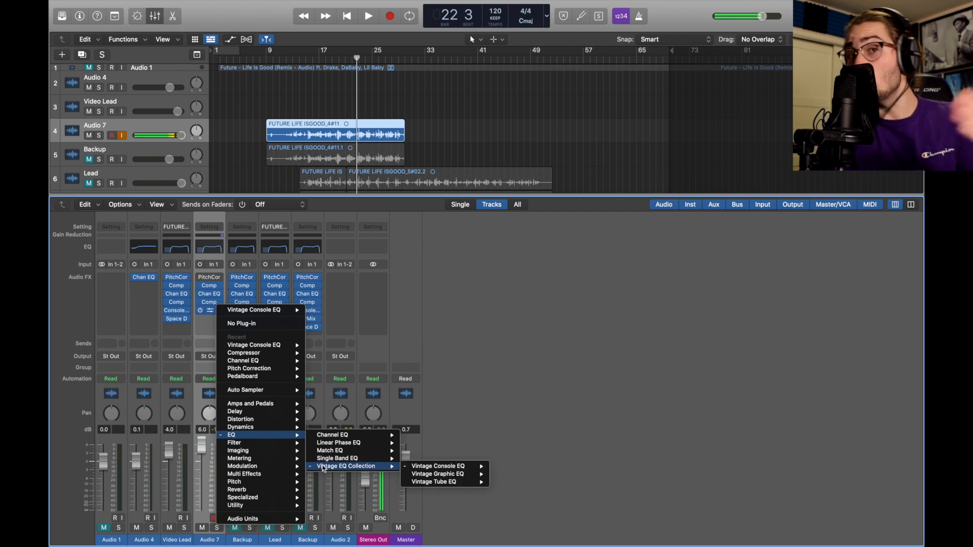
key("Escape")
Step: Look up the Sound Library option for downloading all available sounds
left_click(94, 6)
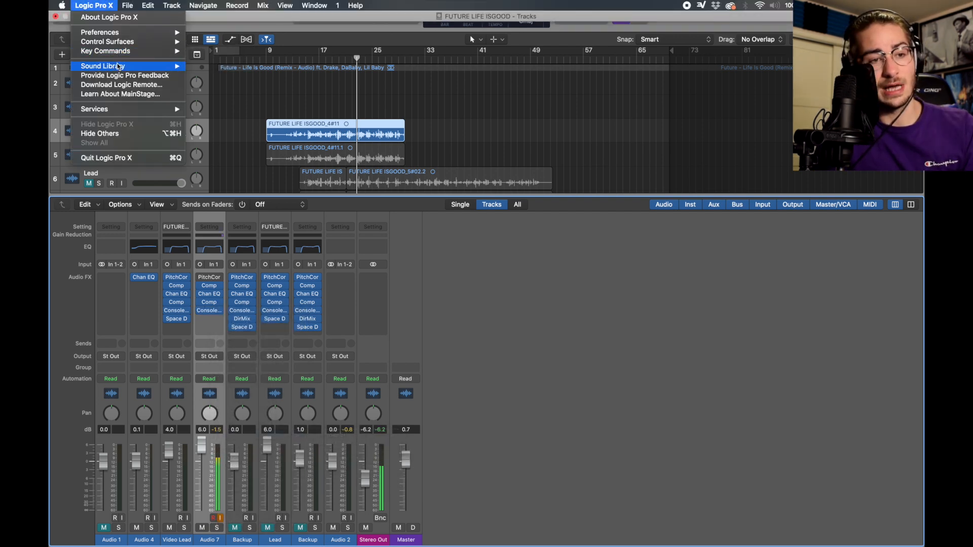
mouse_move(127, 66)
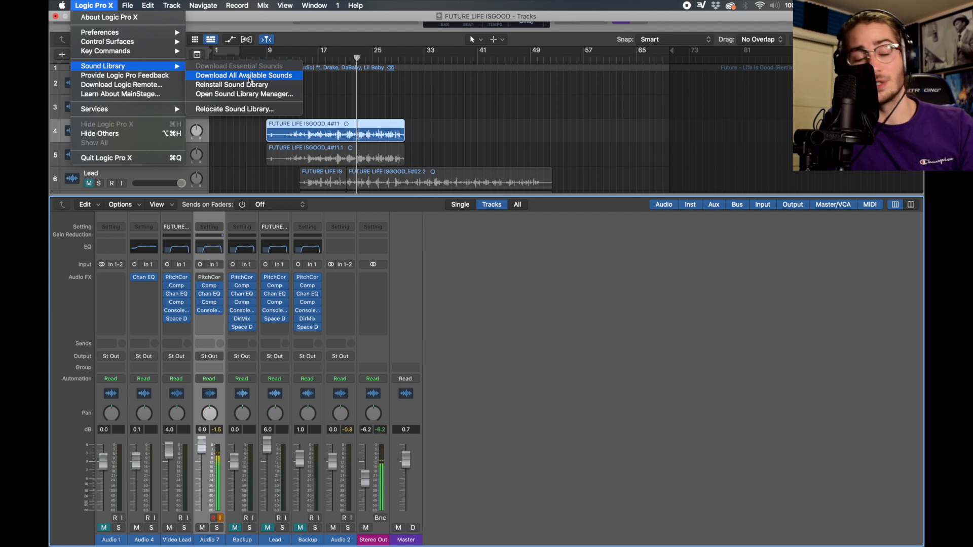
left_click(496, 381)
Step: Choose the stereo Vintage Console EQ for Audio 7's fifth effect slot, open it and check its high-band gain
left_click(210, 310)
mouse_move(417, 474)
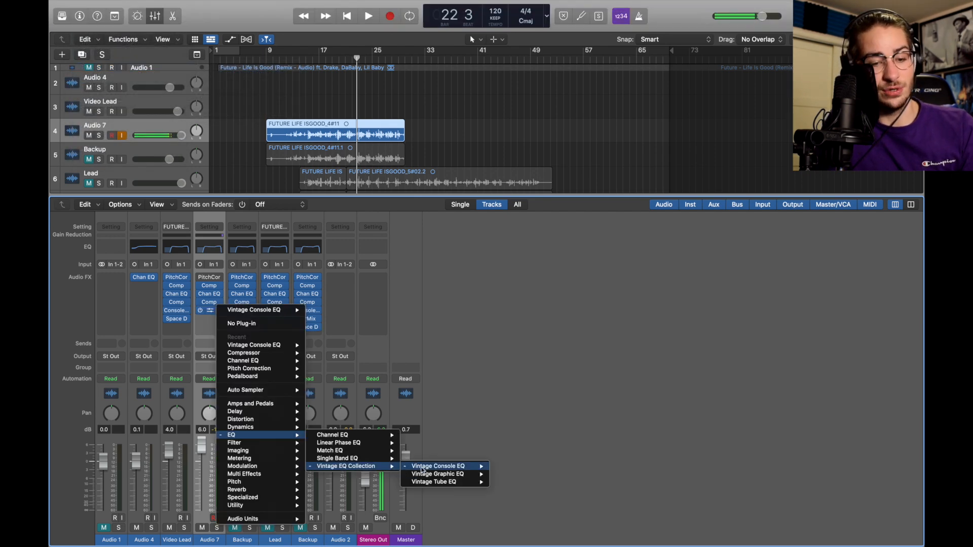
left_click(508, 467)
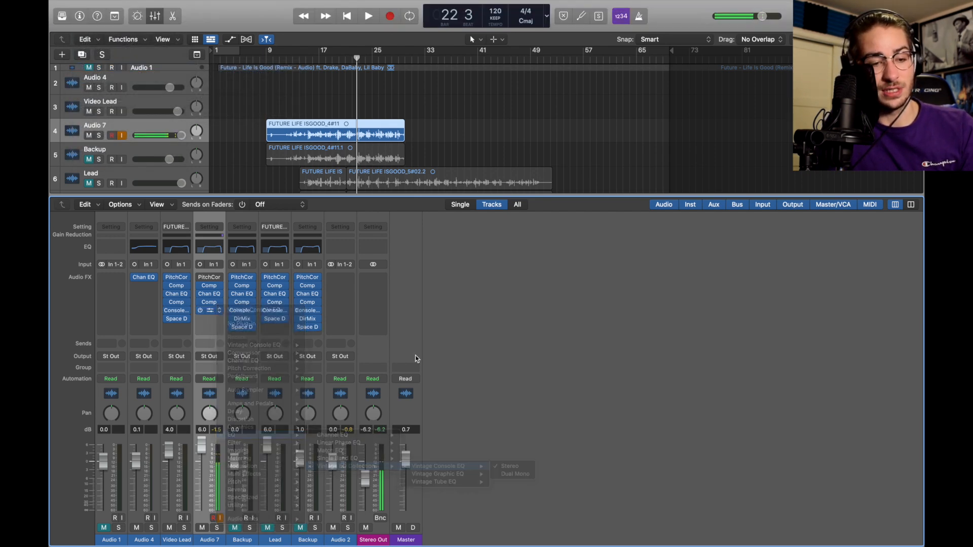
left_click(212, 310)
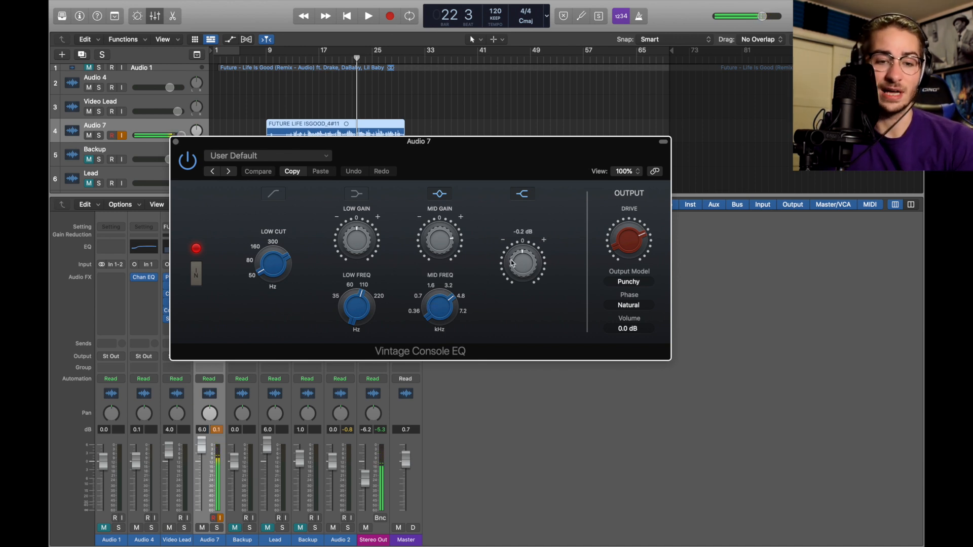
left_click_drag(512, 263, 512, 261)
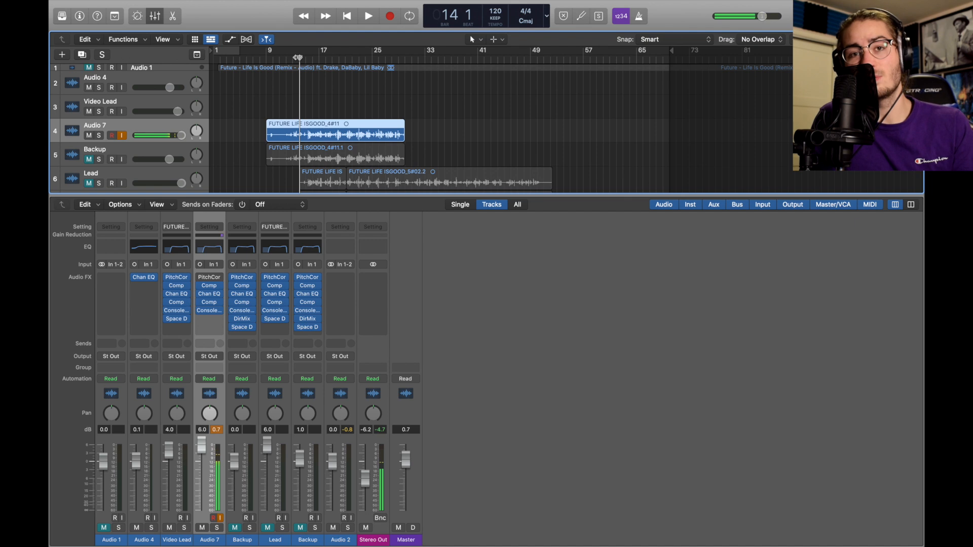
Step: Play the song from bar 13 to hear Audio 7's effect chain, and stop playback
left_click(293, 61)
key("space")
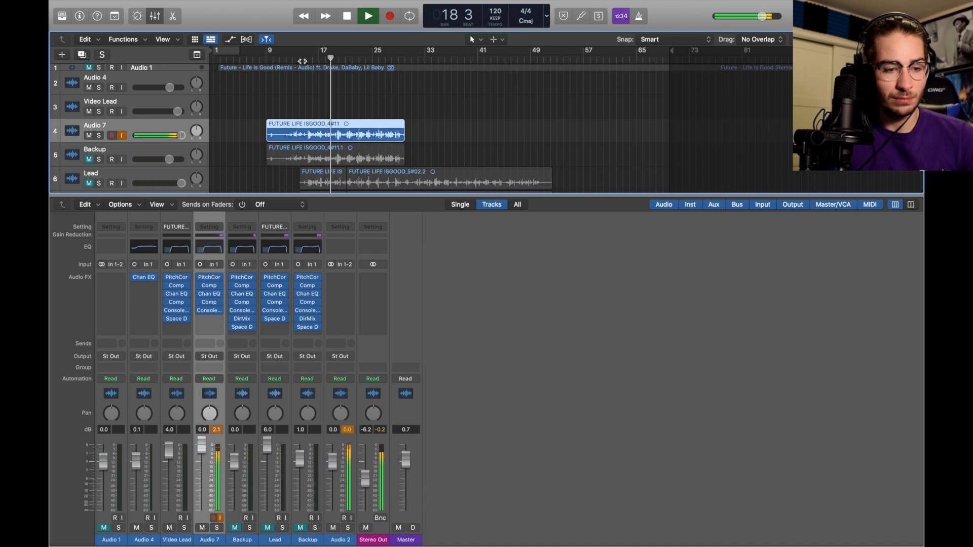
left_click(756, 337)
key("space")
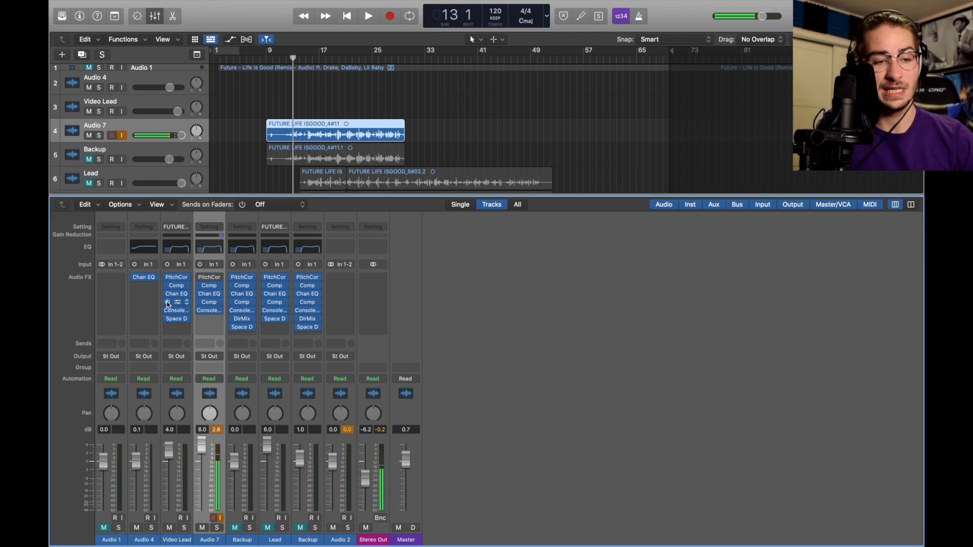
Step: Insert a Space Designer reverb after the Vintage Console EQ on Audio 7
left_click(206, 323)
mouse_move(250, 503)
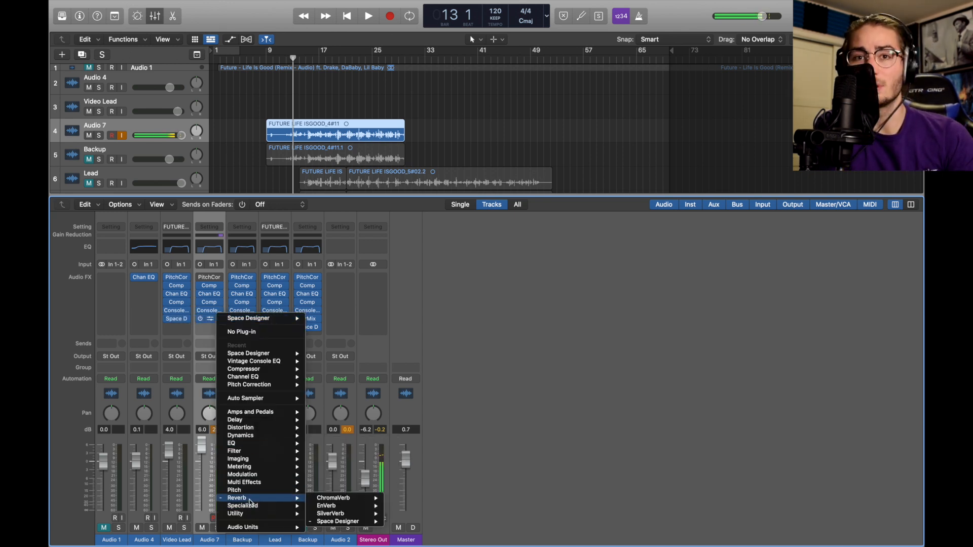
mouse_move(349, 522)
left_click(396, 521)
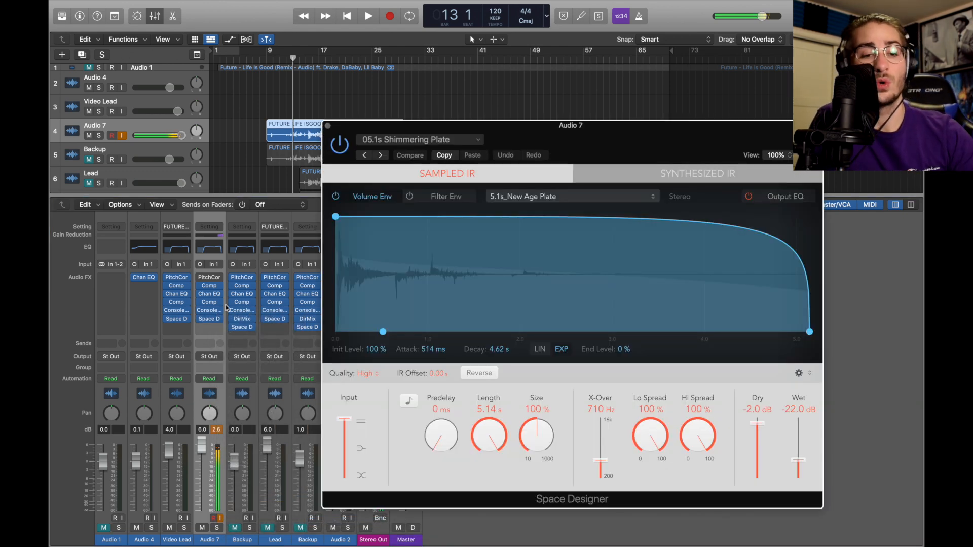
Step: Load the 05.1s Shimmering Plate preset from Space Designer's Large Spaces plate reverbs
left_click(392, 138)
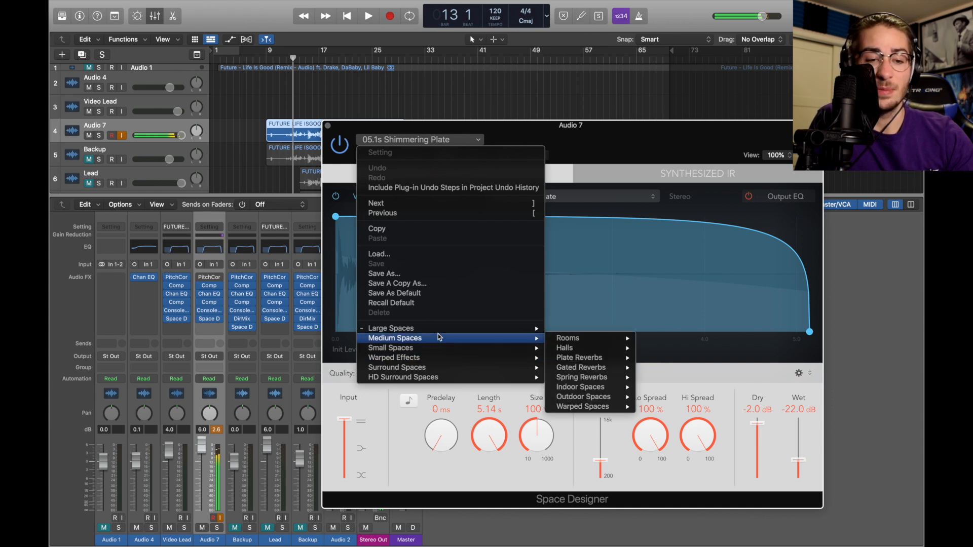
mouse_move(431, 329)
mouse_move(573, 350)
left_click(689, 455)
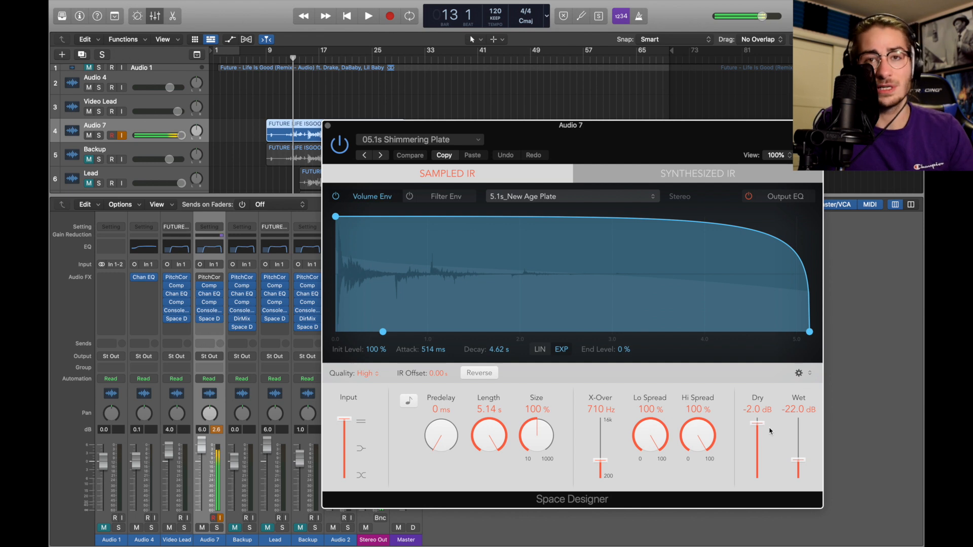
Step: Set the dry level of Audio 7's Space Designer reverb to -2.0 dB
mouse_move(759, 428)
left_mouse_down()
mouse_move(760, 490)
mouse_move(757, 436)
left_mouse_up()
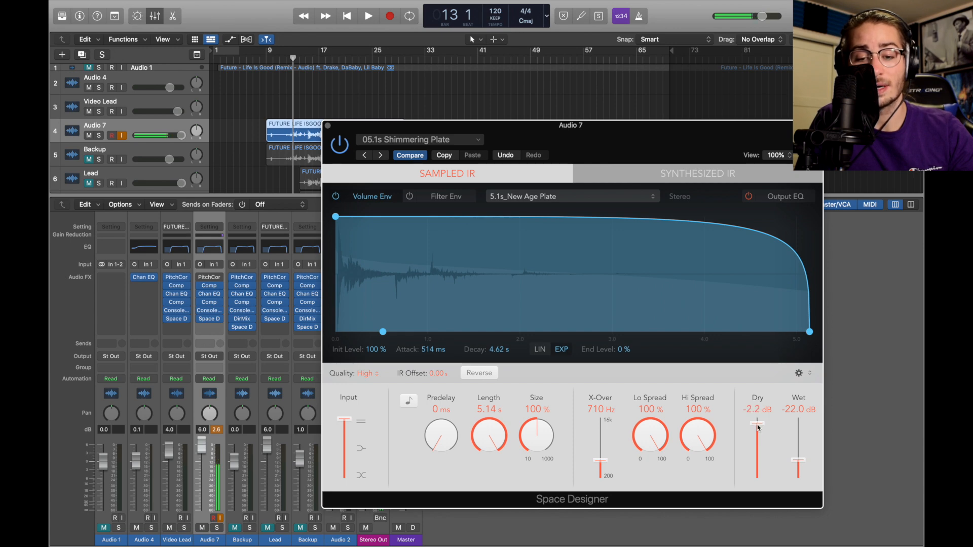
left_click_drag(759, 428, 758, 424)
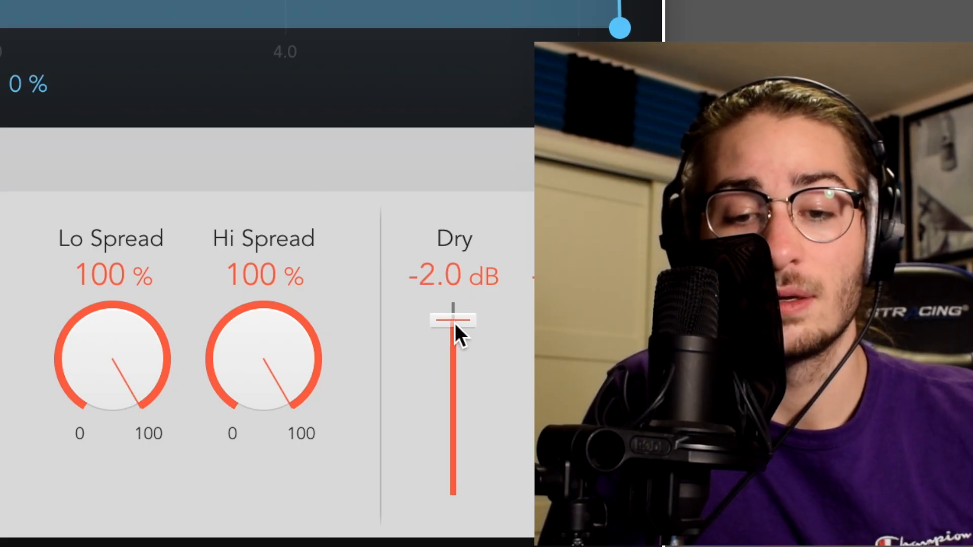
left_click_drag(455, 320, 455, 323)
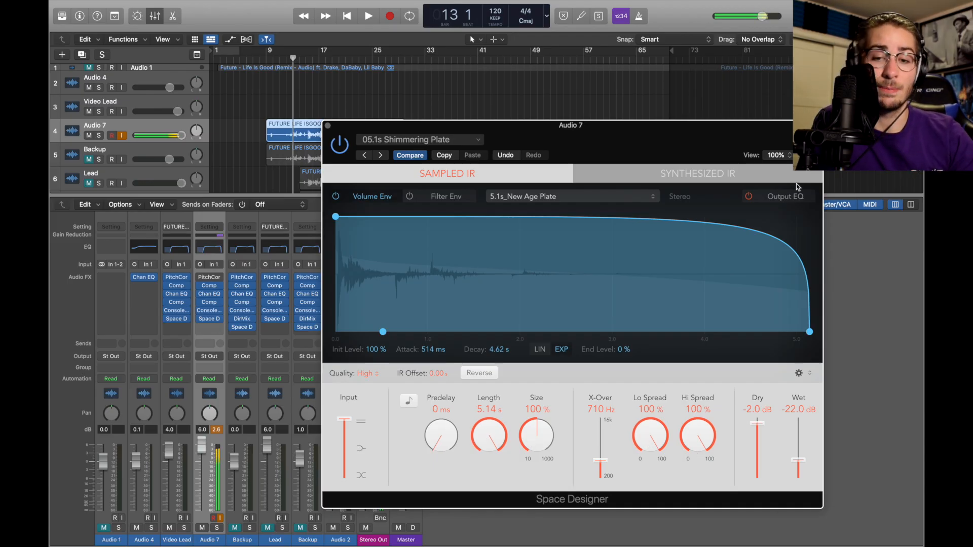
Step: Check the reverb's Output EQ curve, close the plug-in and play the song from bar 13 to hear Audio 7's full chain
left_click(785, 196)
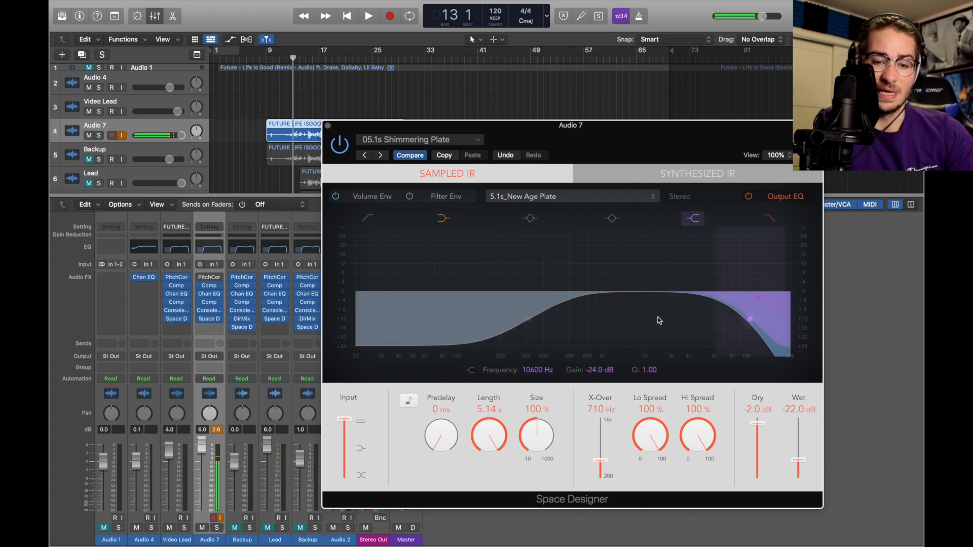
left_click(326, 126)
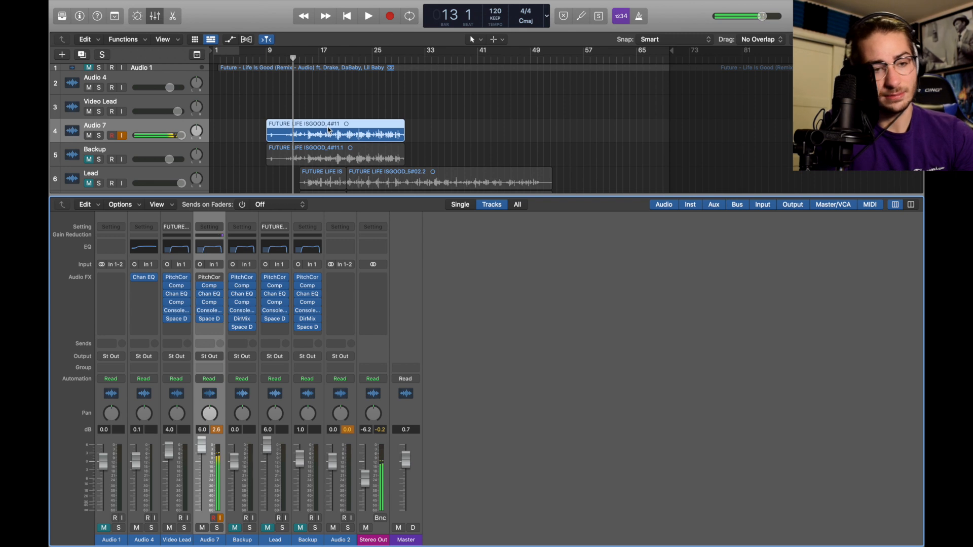
key("space")
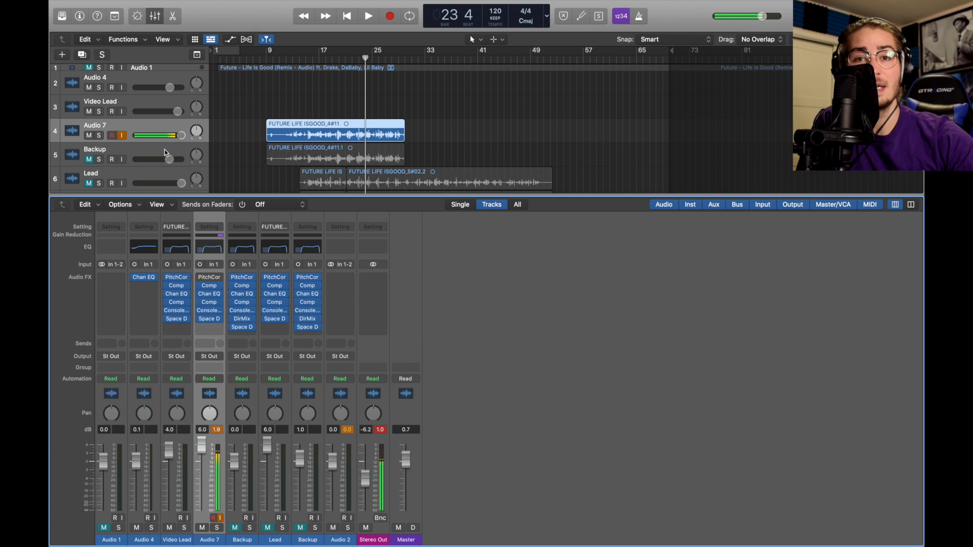
Step: Duplicate the Audio 7 track with its effects and copy Backup's Direction Mixer into the new track's chain before the reverb
key("super+d")
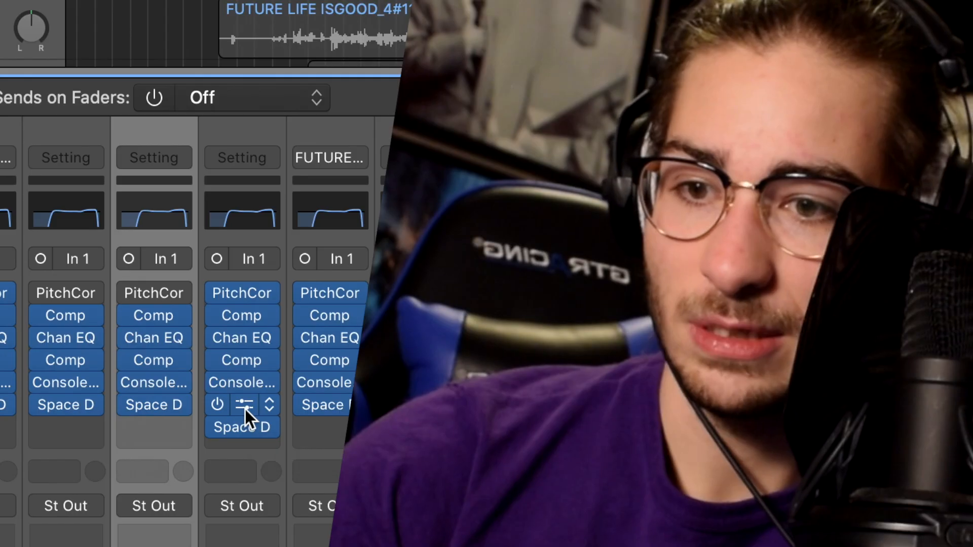
left_click_drag(276, 321, 249, 316)
left_click_drag(174, 397, 162, 397)
left_click_drag(276, 323, 244, 325)
Step: Open the Direction Mixer on Audio 8, set its spread to 2.00 and close it
left_click(243, 320)
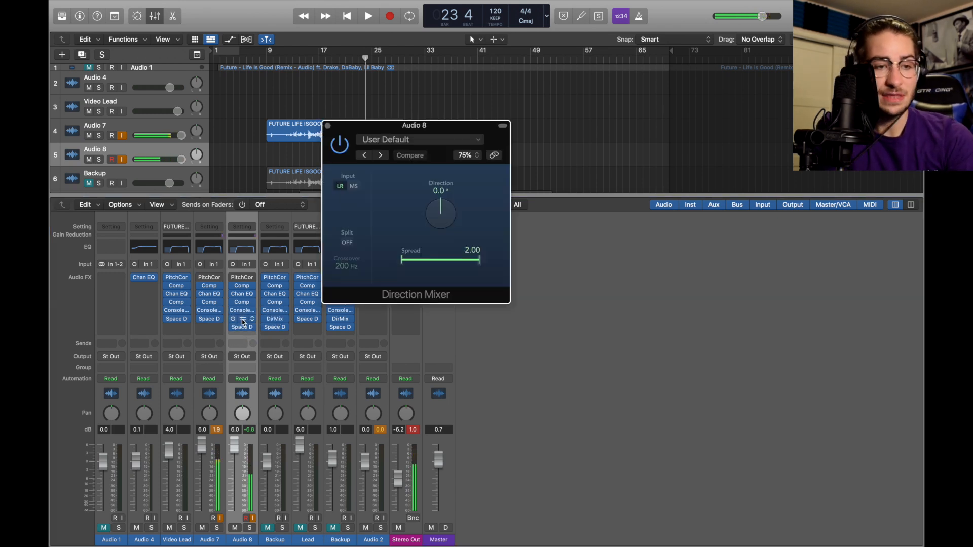
left_click_drag(403, 262, 231, 230)
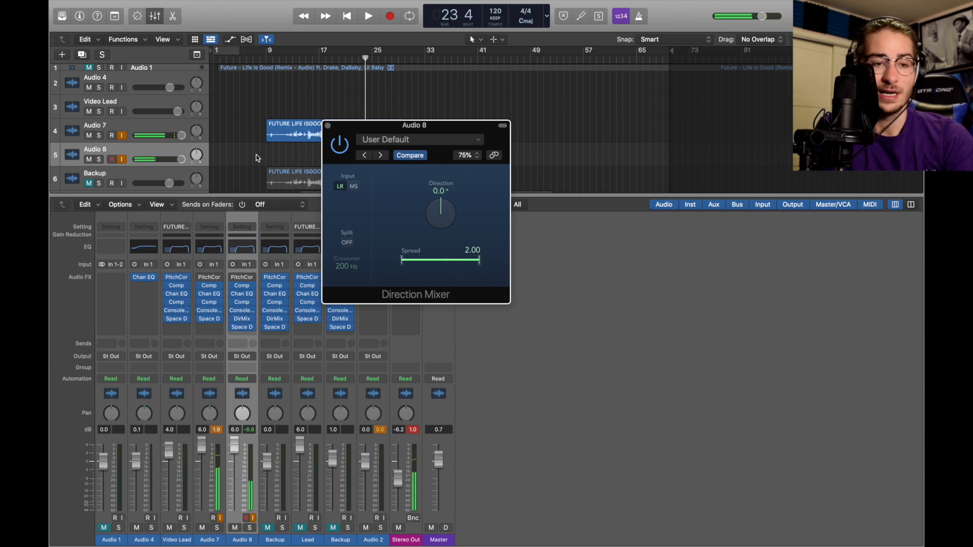
left_click(328, 125)
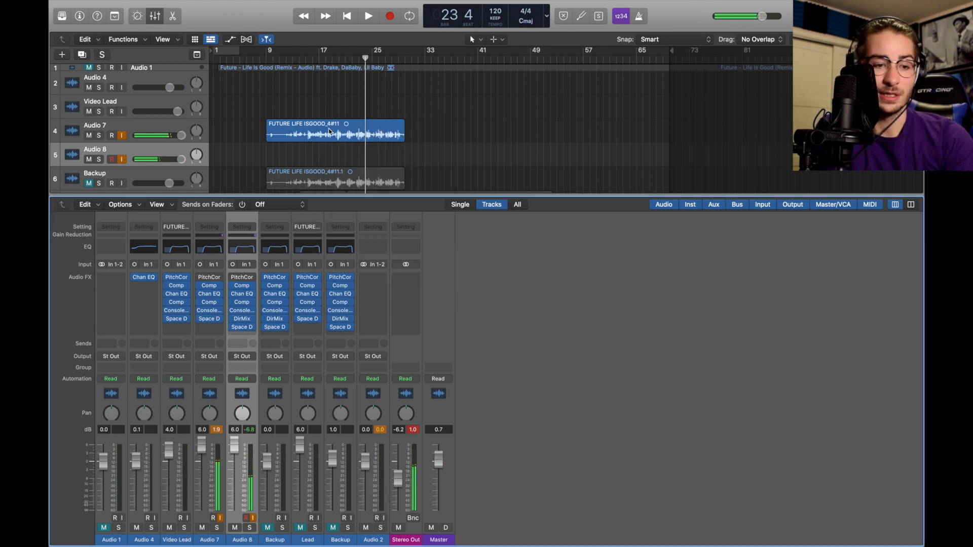
Step: Set Audio 8's volume to 0.0 dB and check the dry and wet levels of its Space Designer reverb
left_click(281, 328)
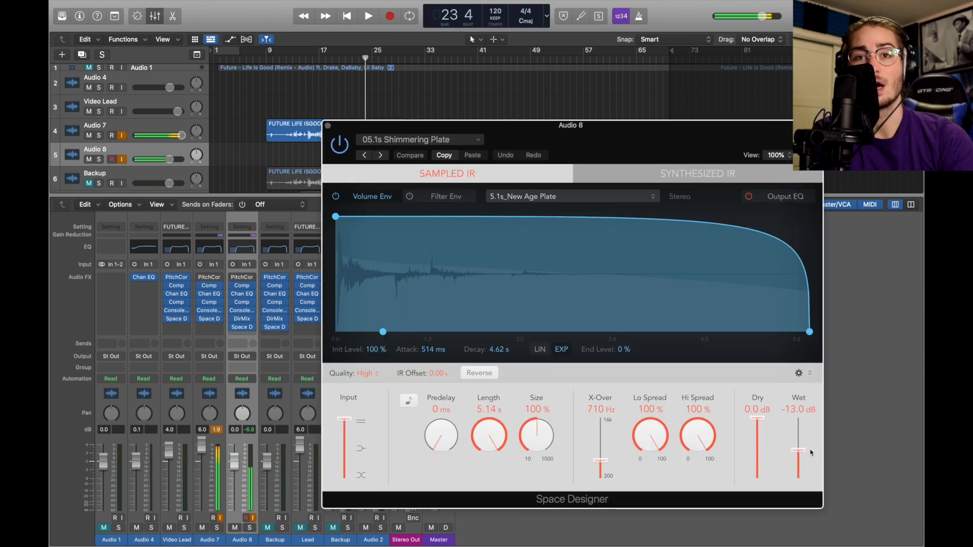
left_click(328, 126)
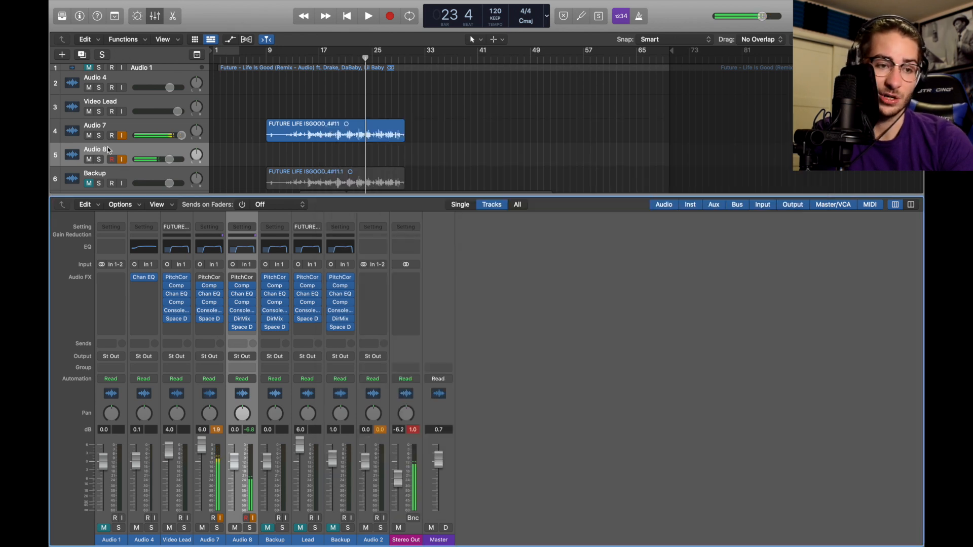
Step: Copy Audio 7's vocal region onto Audio 8 at the same position and turn off Audio 8's input monitoring
left_click(123, 136)
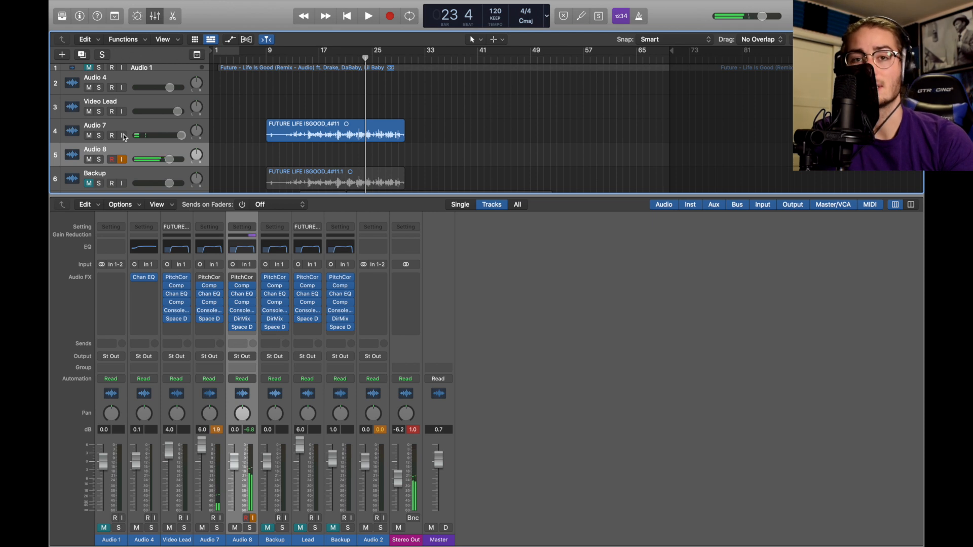
left_click_drag(325, 128, 324, 148)
left_click(203, 162)
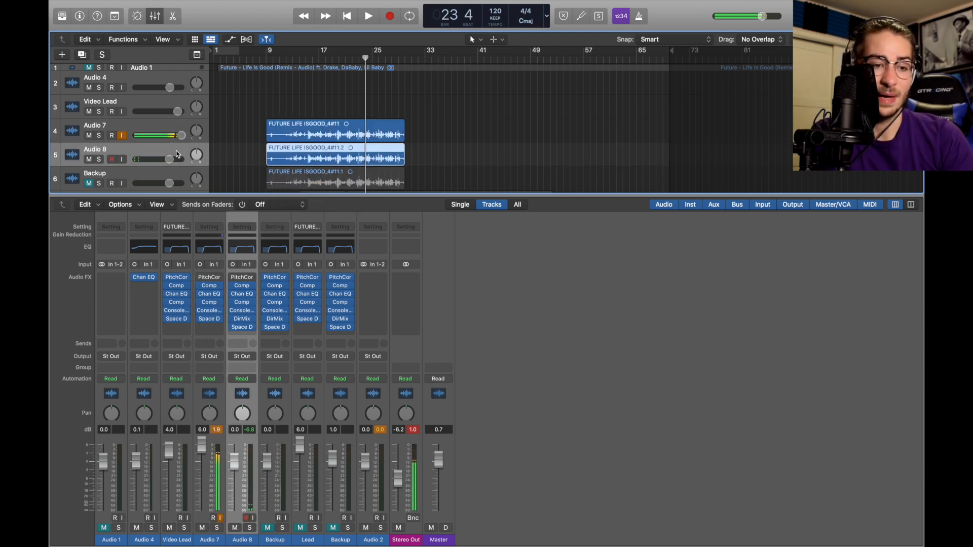
Step: Play the song from bar 14 to hear Audio 7 together with its Audio 8 double
left_click(303, 56)
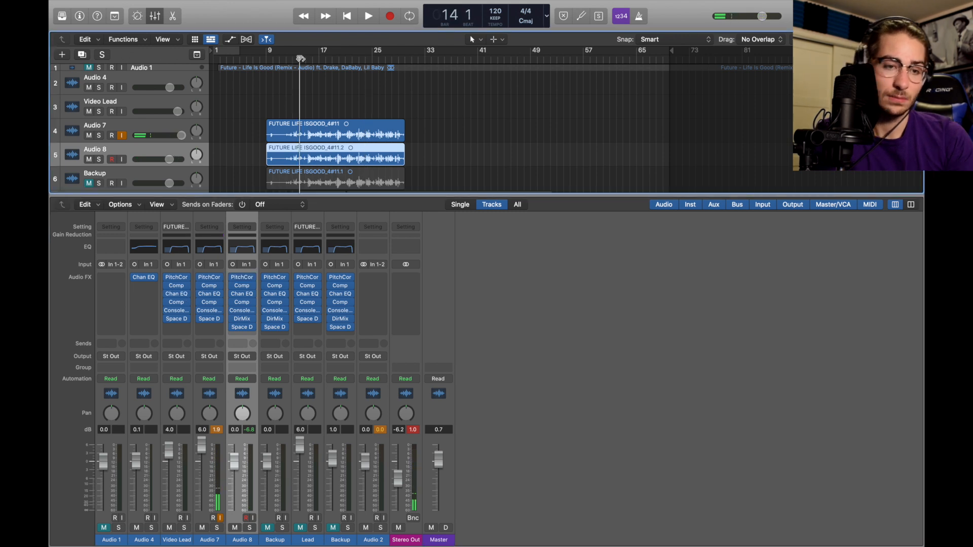
key("space")
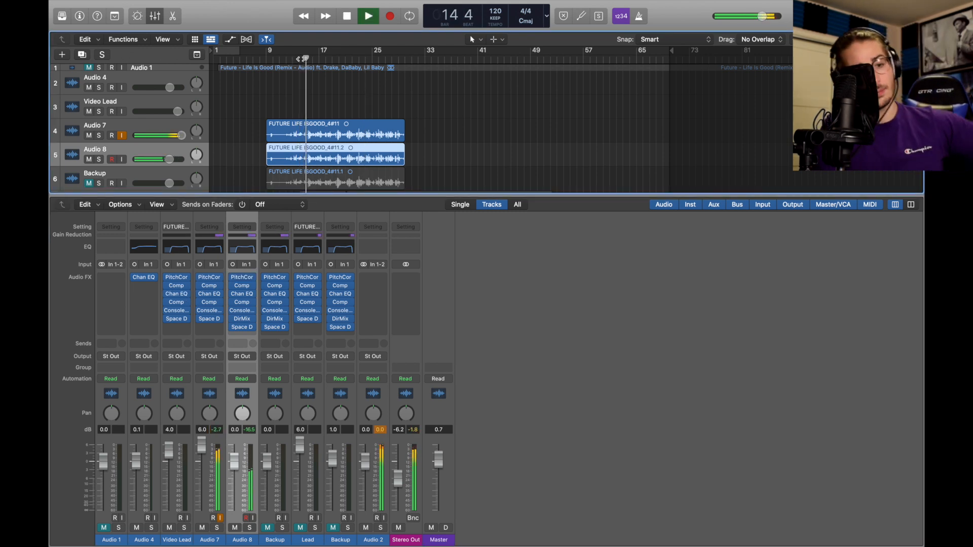